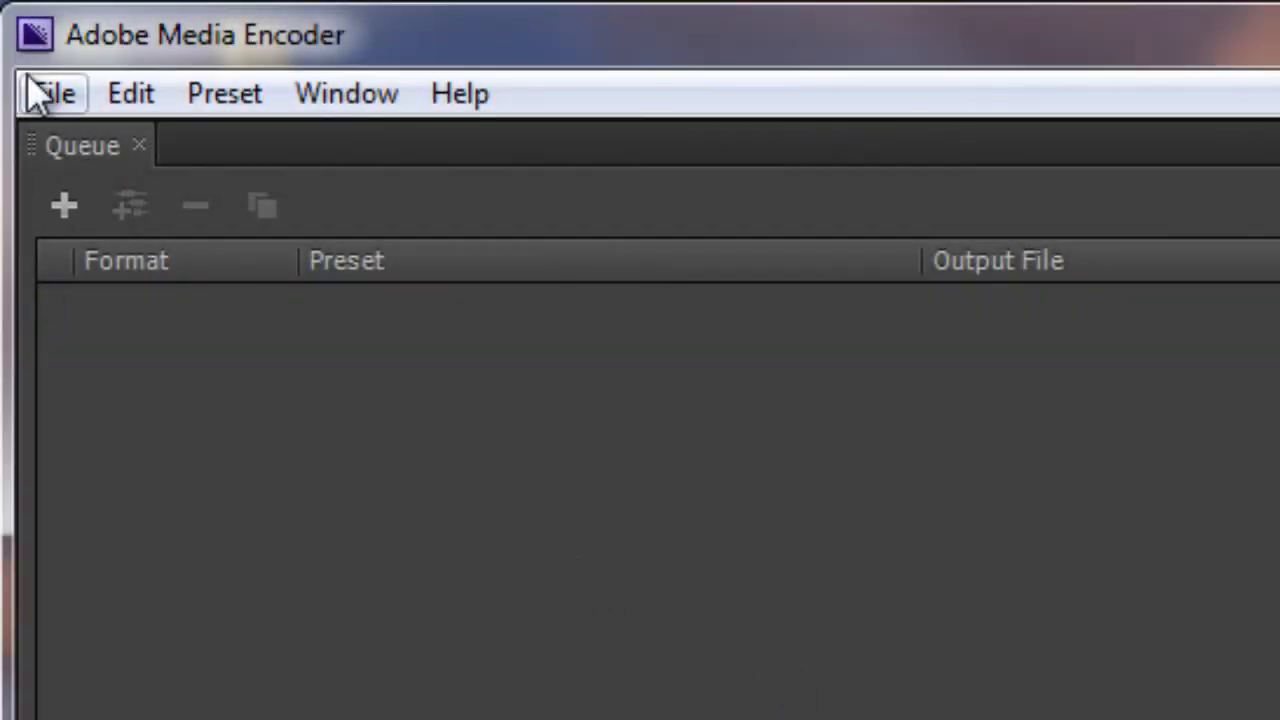
Add the video Introduction to Project Management with narration v3.1 from the Powerpoint videos folder to the encoding queue
{"action": "left_click", "coordinate": [55, 95]}
{"action": "left_click", "coordinate": [72, 150]}
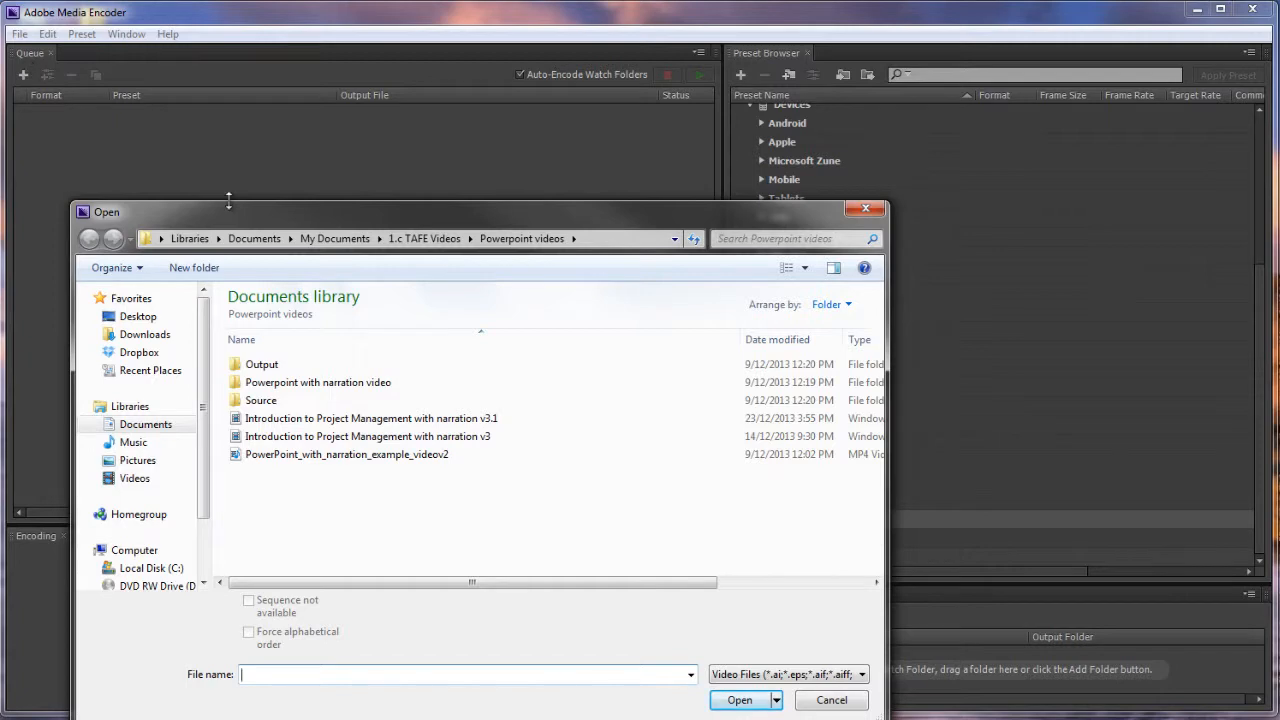
{"action": "left_click", "coordinate": [414, 421]}
{"action": "left_click", "coordinate": [740, 699]}
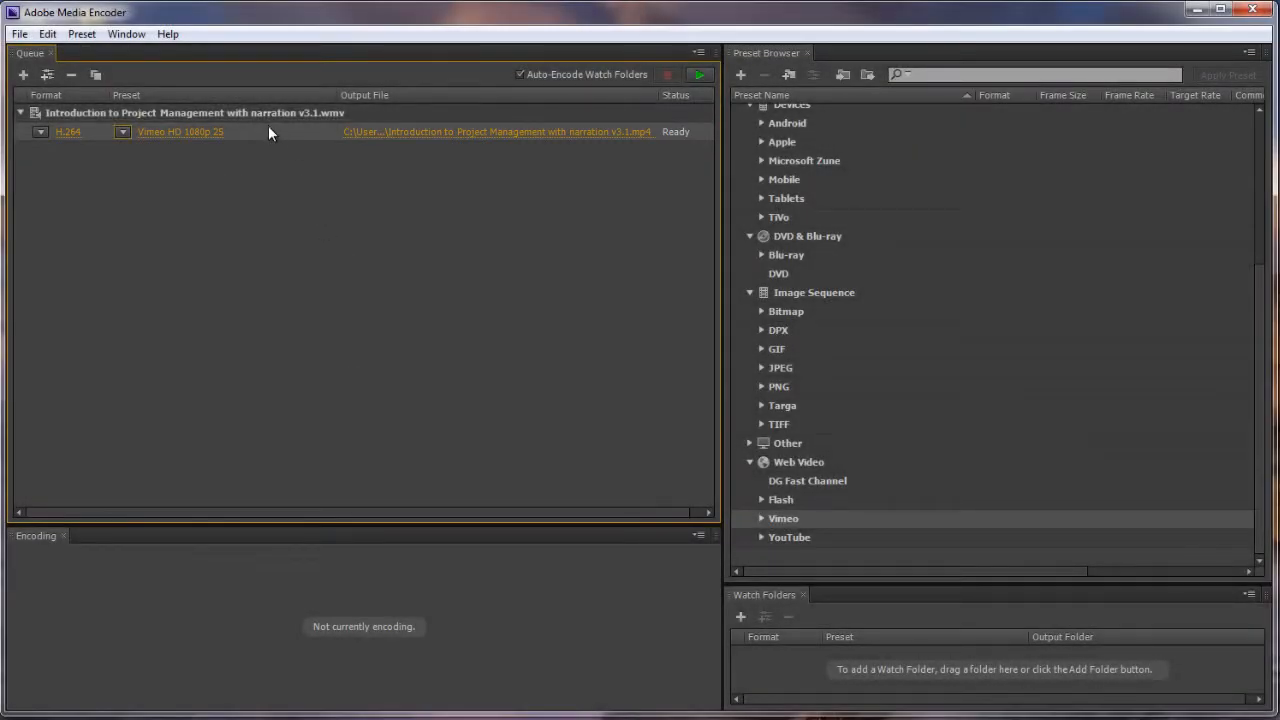
Add a second output to the queued video using the YouTube HD 1080p 25 preset from the Web Video presets
{"action": "left_click", "coordinate": [274, 132]}
{"action": "left_click", "coordinate": [1259, 426]}
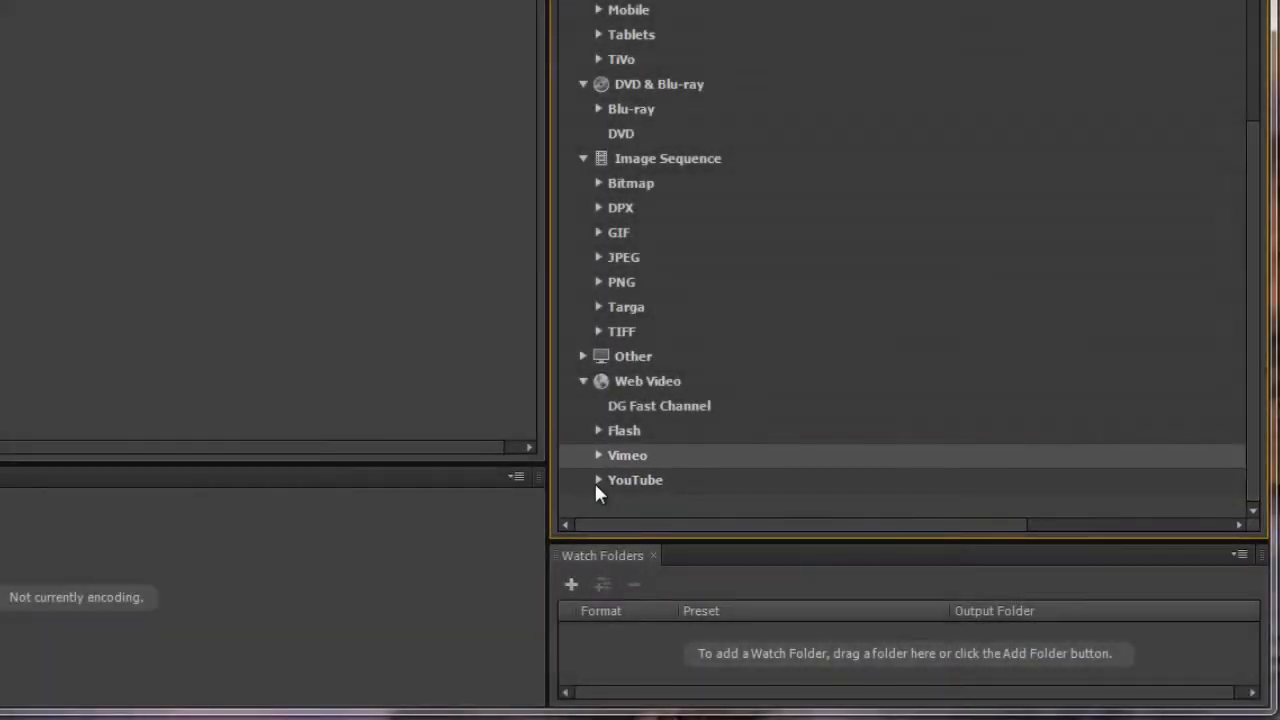
{"action": "left_click", "coordinate": [597, 482]}
{"action": "left_click_drag", "start_coordinate": [1257, 292], "coordinate": [1268, 484]}
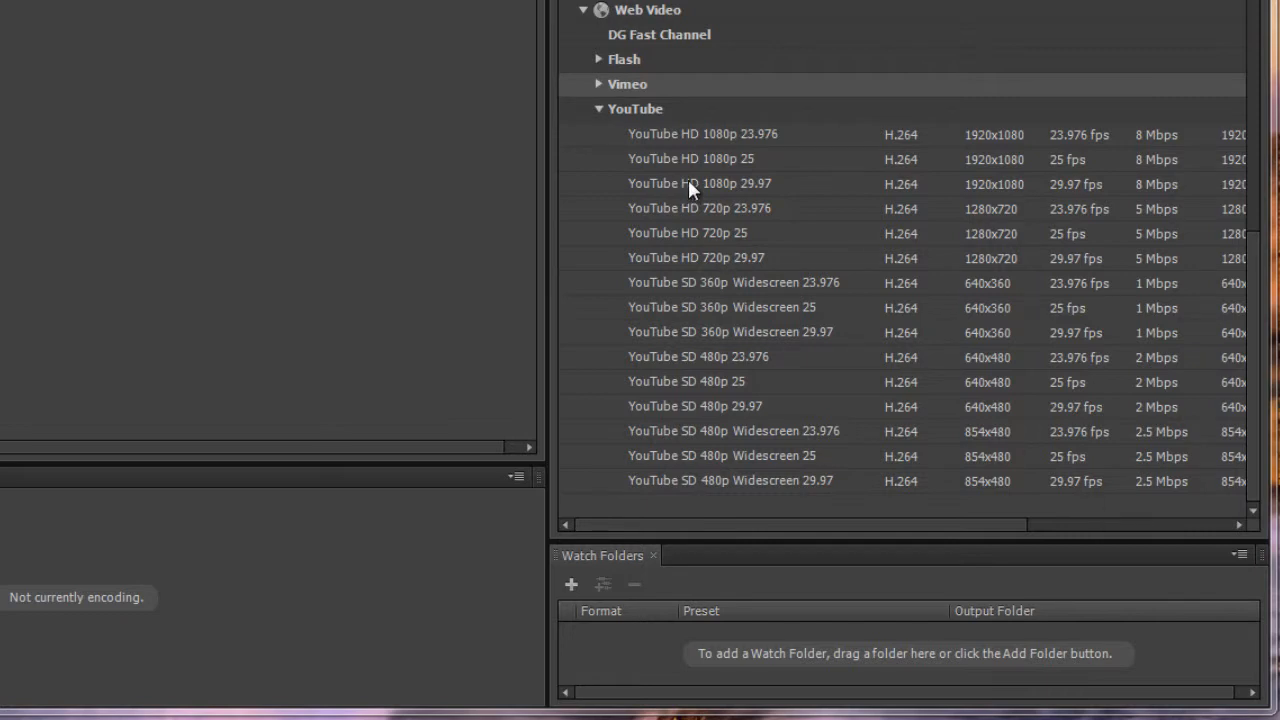
{"action": "left_click", "coordinate": [767, 161]}
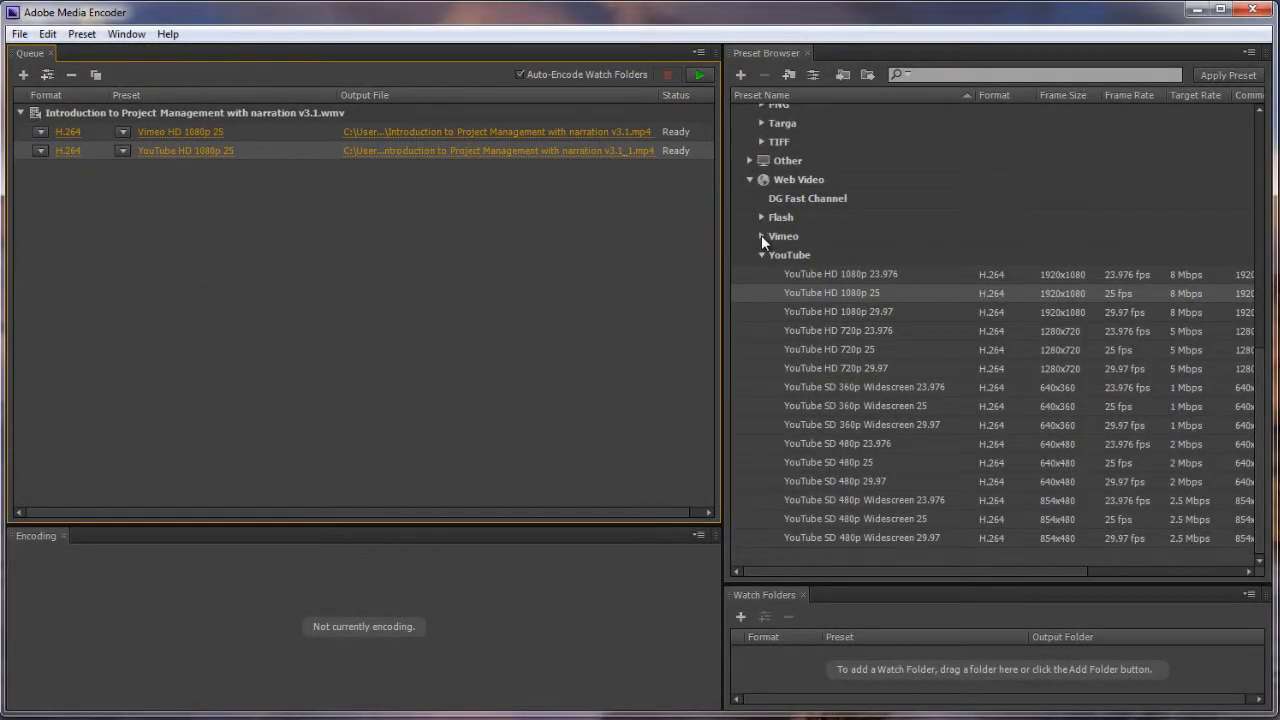
Add a third output to the queued video using the Vimeo HD 1080p 25 preset
{"action": "left_click", "coordinate": [761, 236]}
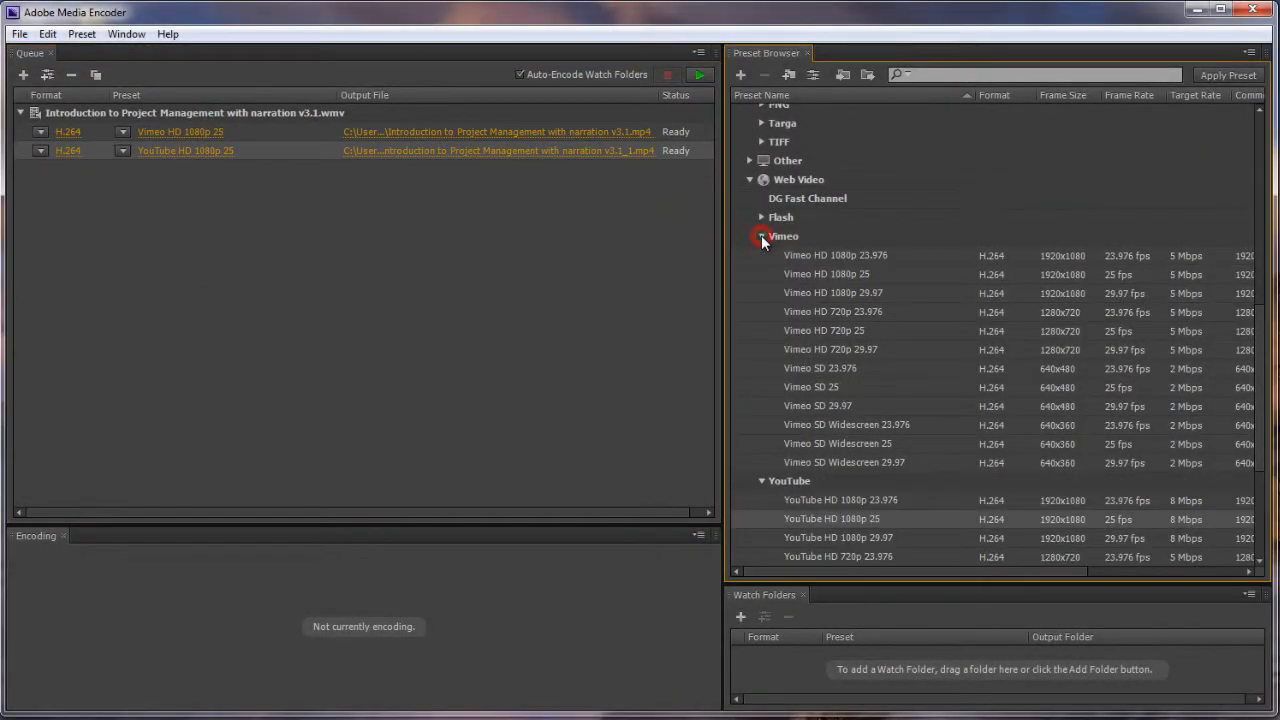
{"action": "left_click", "coordinate": [893, 274]}
{"action": "double_click", "coordinate": [901, 273]}
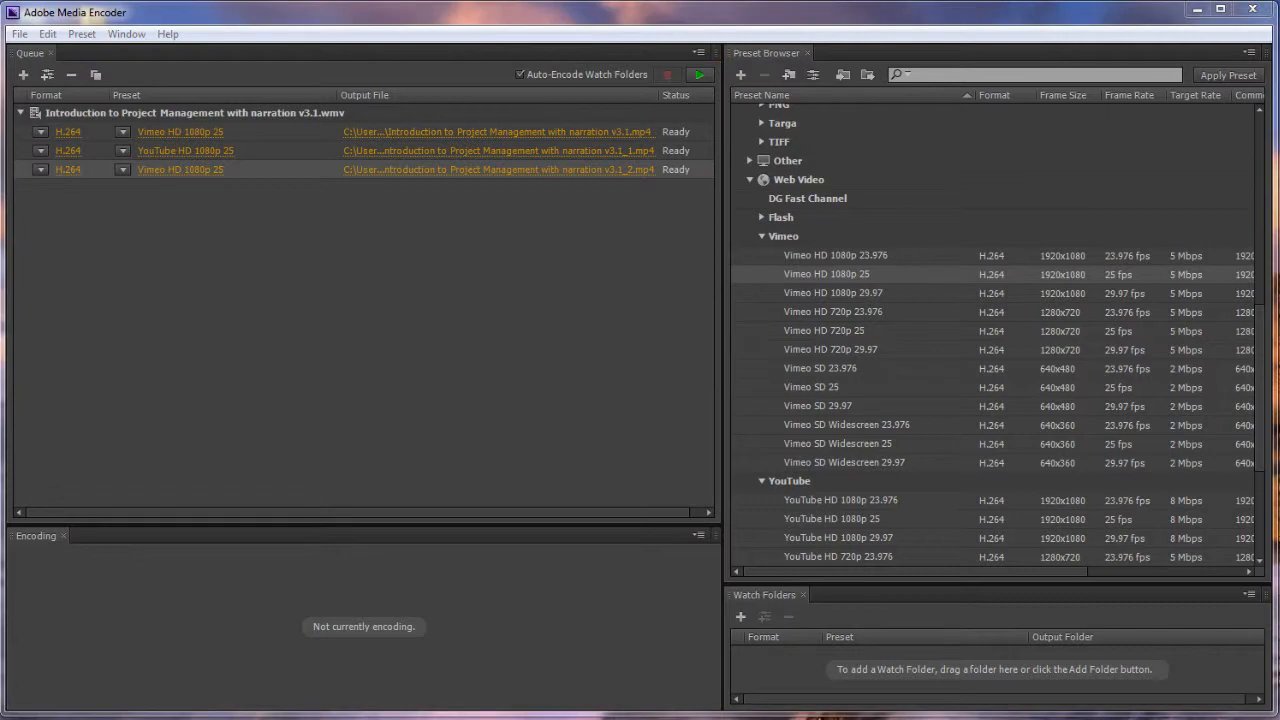
{"action": "left_click", "coordinate": [353, 207]}
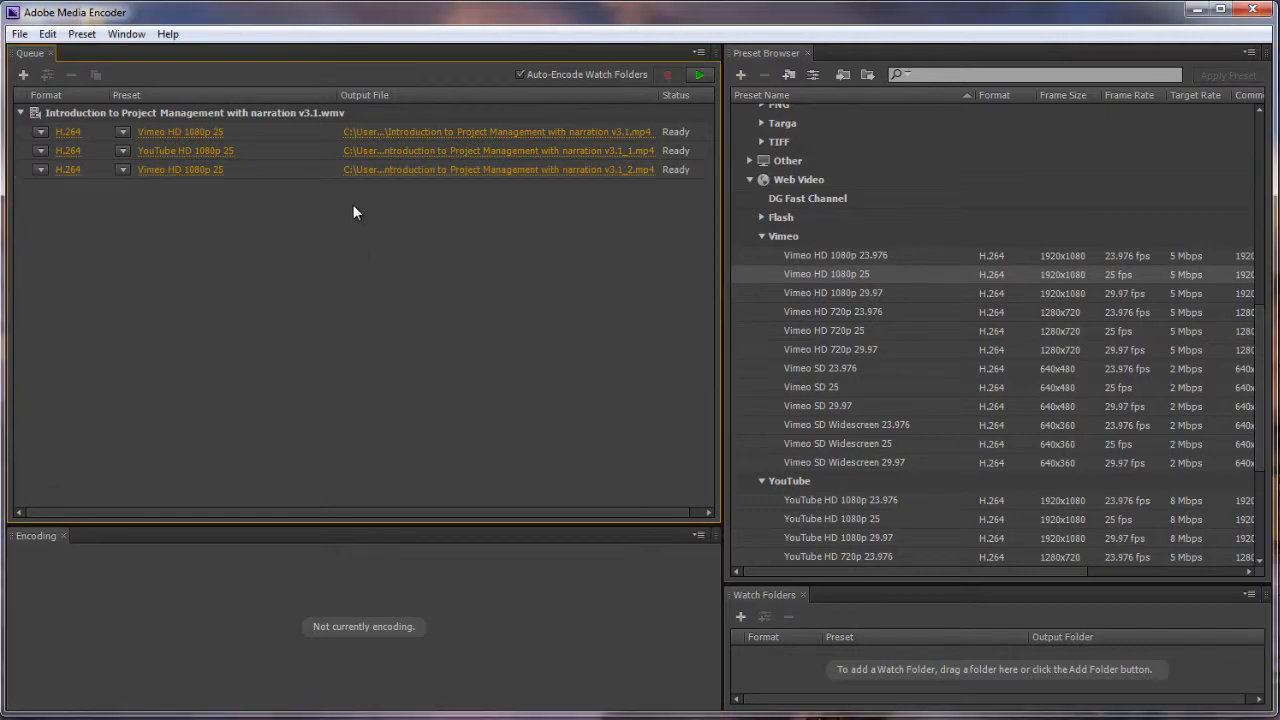
Name the YouTube output file "Introduction to Project Management with narration Youtube version" in the Powerpoint videos folder
{"action": "left_click", "coordinate": [465, 152]}
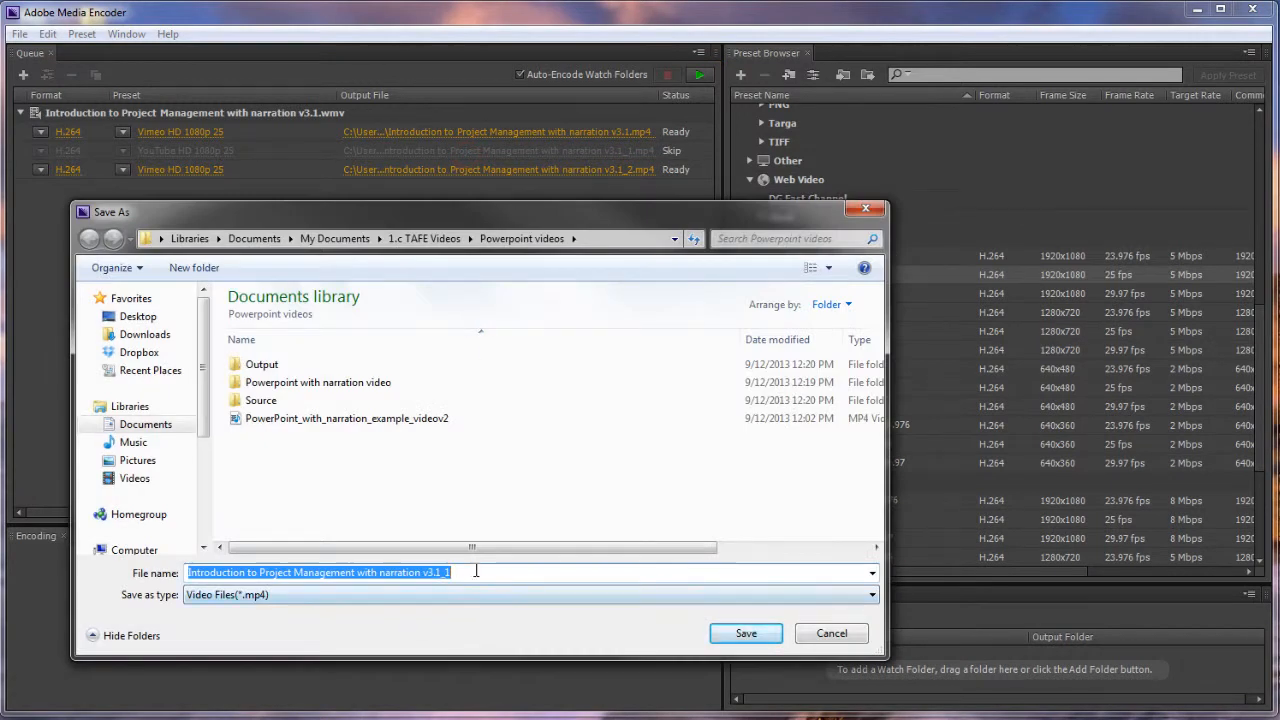
{"action": "left_click", "coordinate": [472, 572]}
{"action": "key", "text": "BackSpace"}
{"action": "key", "text": "BackSpace"}
{"action": "key", "text": "BackSpace"}
{"action": "key", "text": "BackSpace"}
{"action": "key", "text": "BackSpace"}
{"action": "key", "text": "BackSpace"}
{"action": "type", "text": "Youtube version"}
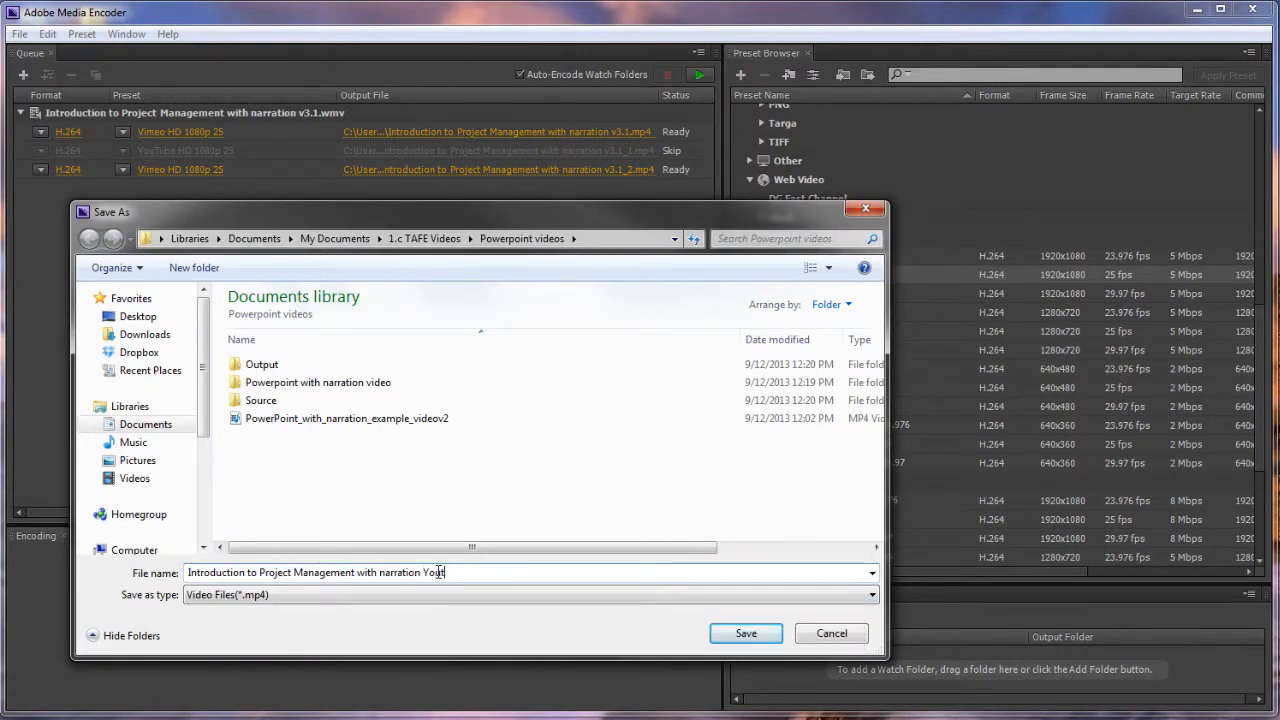
{"action": "left_click", "coordinate": [747, 634]}
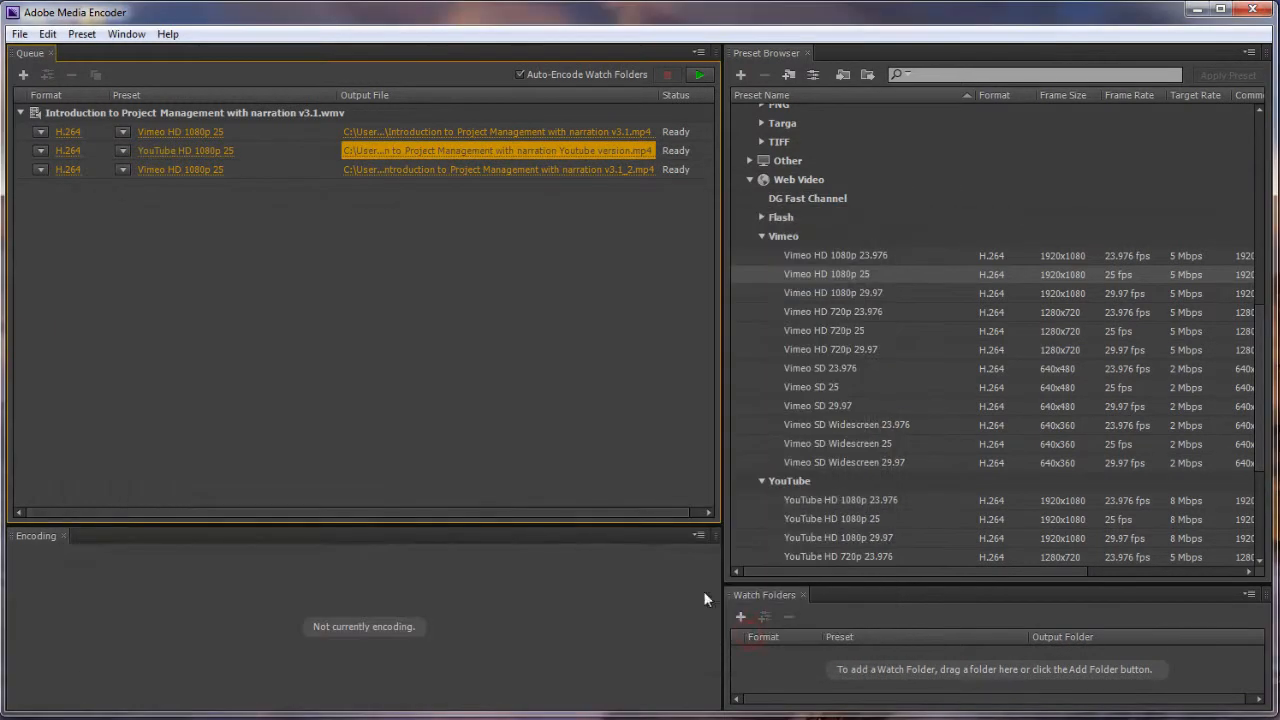
Name the last Vimeo output file "Introduction to Project Management with narration Vimeo Version" in the Powerpoint videos folder
{"action": "left_click", "coordinate": [450, 170]}
{"action": "left_click", "coordinate": [436, 575]}
{"action": "key", "text": "BackSpace"}
{"action": "key", "text": "BackSpace"}
{"action": "key", "text": "BackSpace"}
{"action": "key", "text": "BackSpace"}
{"action": "key", "text": "BackSpace"}
{"action": "key", "text": "BackSpace"}
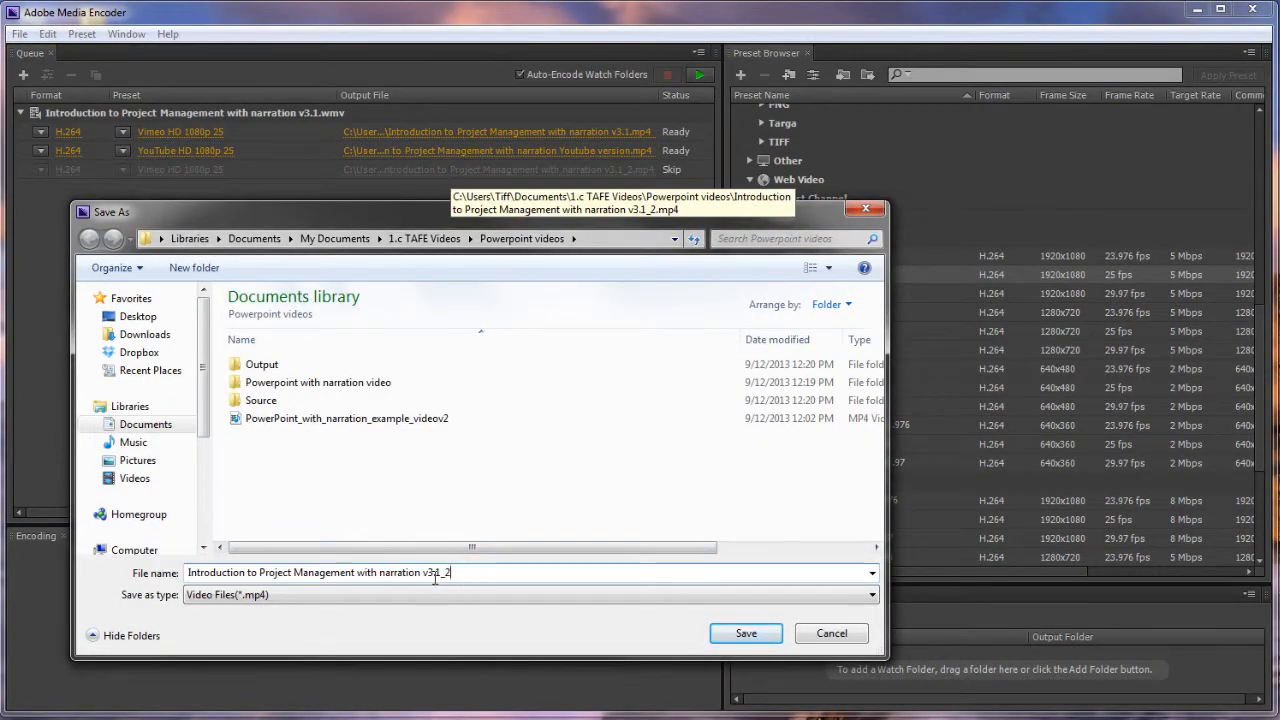
{"action": "type", "text": "Vimeo Version"}
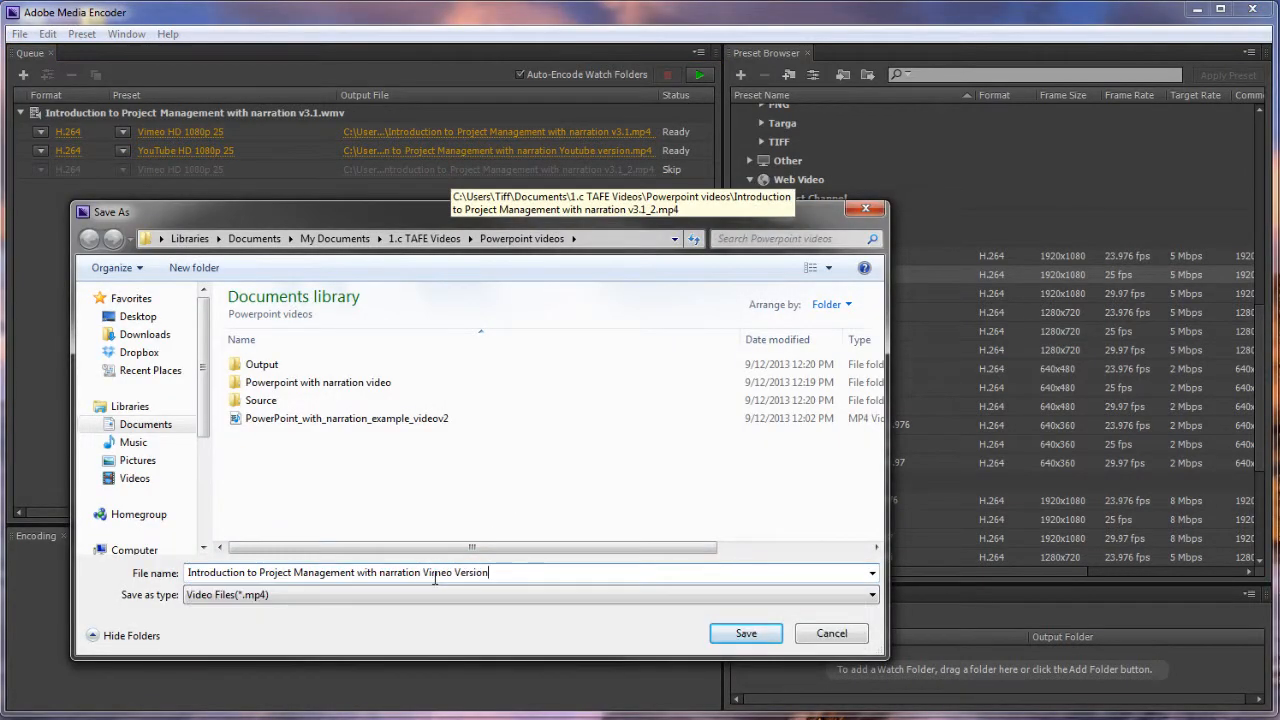
{"action": "left_click", "coordinate": [744, 633]}
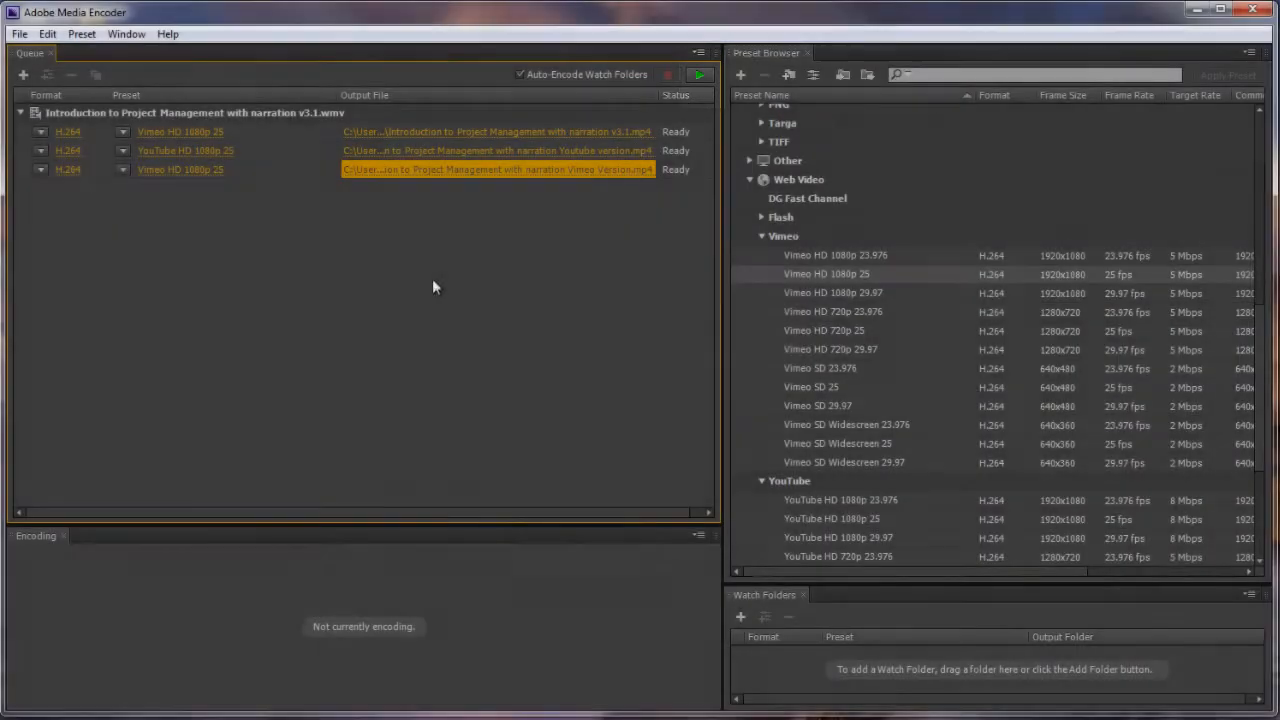
Encode all the queued outputs and check the completion status of each one
{"action": "left_click", "coordinate": [700, 76]}
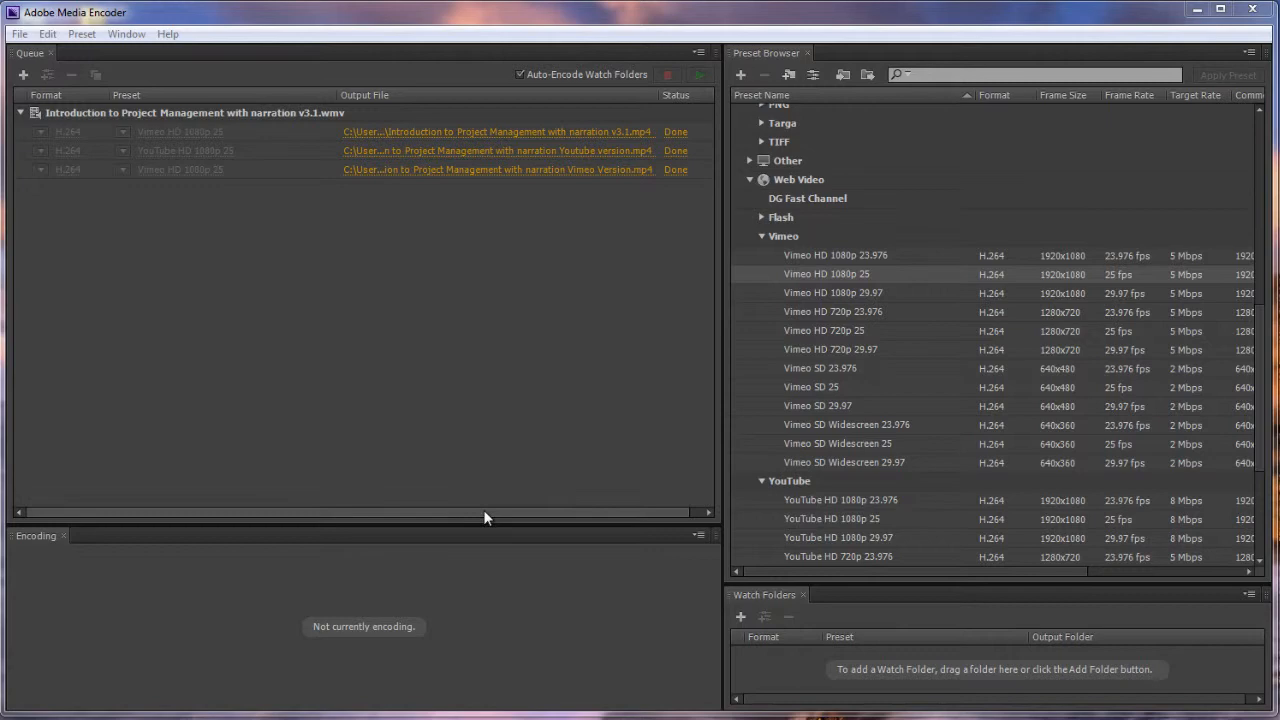
{"action": "left_click", "coordinate": [483, 510]}
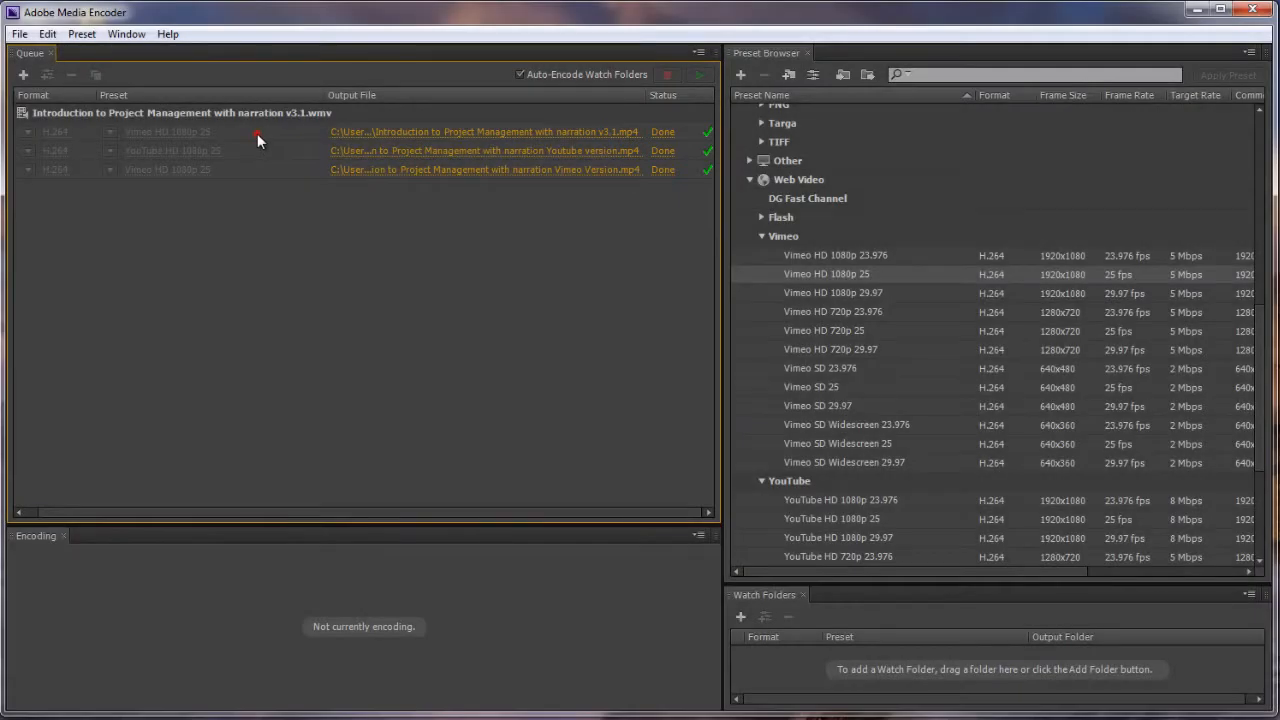
Remove all three finished outputs of the project management video from the queue
{"action": "left_click", "coordinate": [257, 134]}
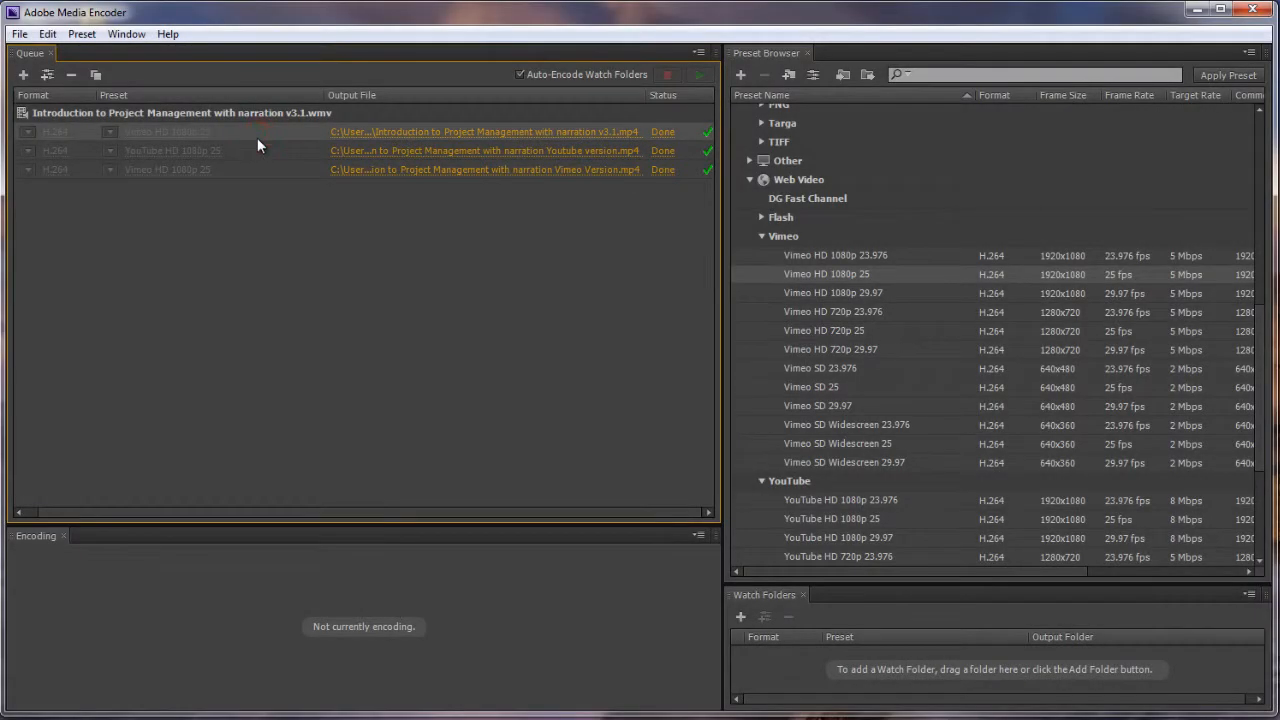
{"action": "left_click", "coordinate": [257, 150], "text": "shift"}
{"action": "left_click", "coordinate": [257, 169], "text": "shift"}
{"action": "right_click", "coordinate": [259, 169]}
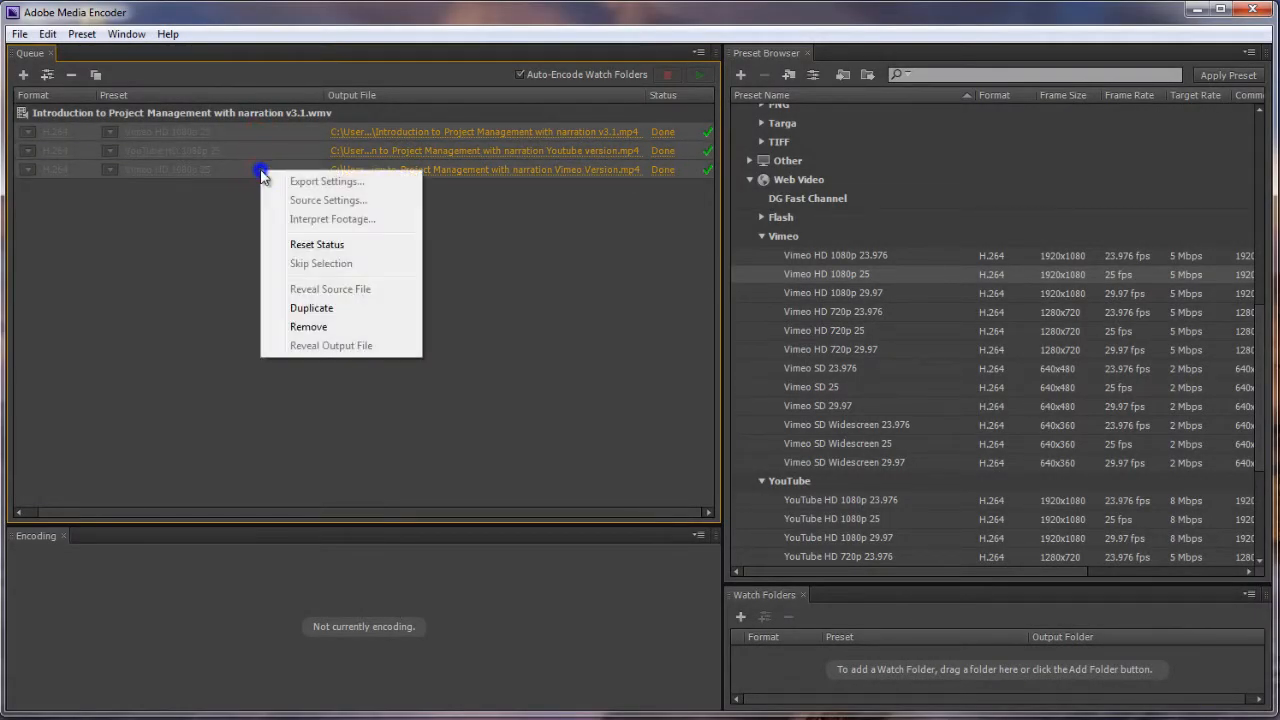
{"action": "left_click", "coordinate": [376, 327]}
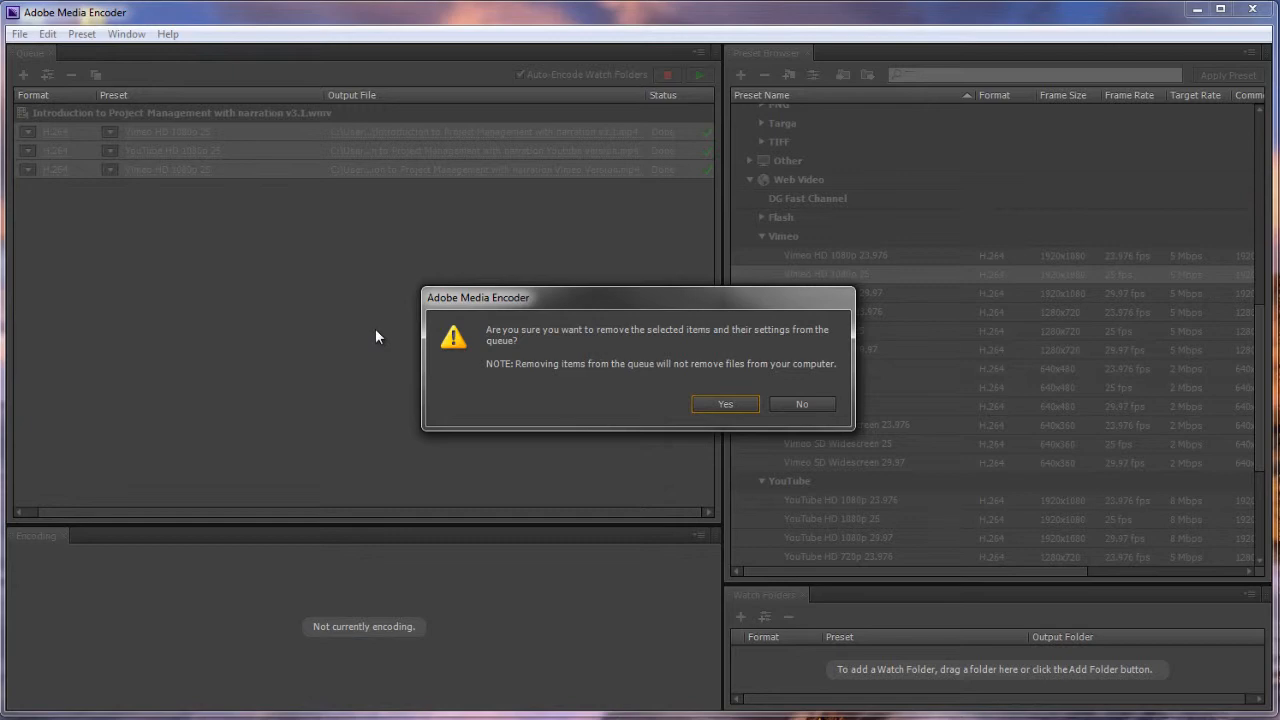
{"action": "left_click", "coordinate": [725, 404]}
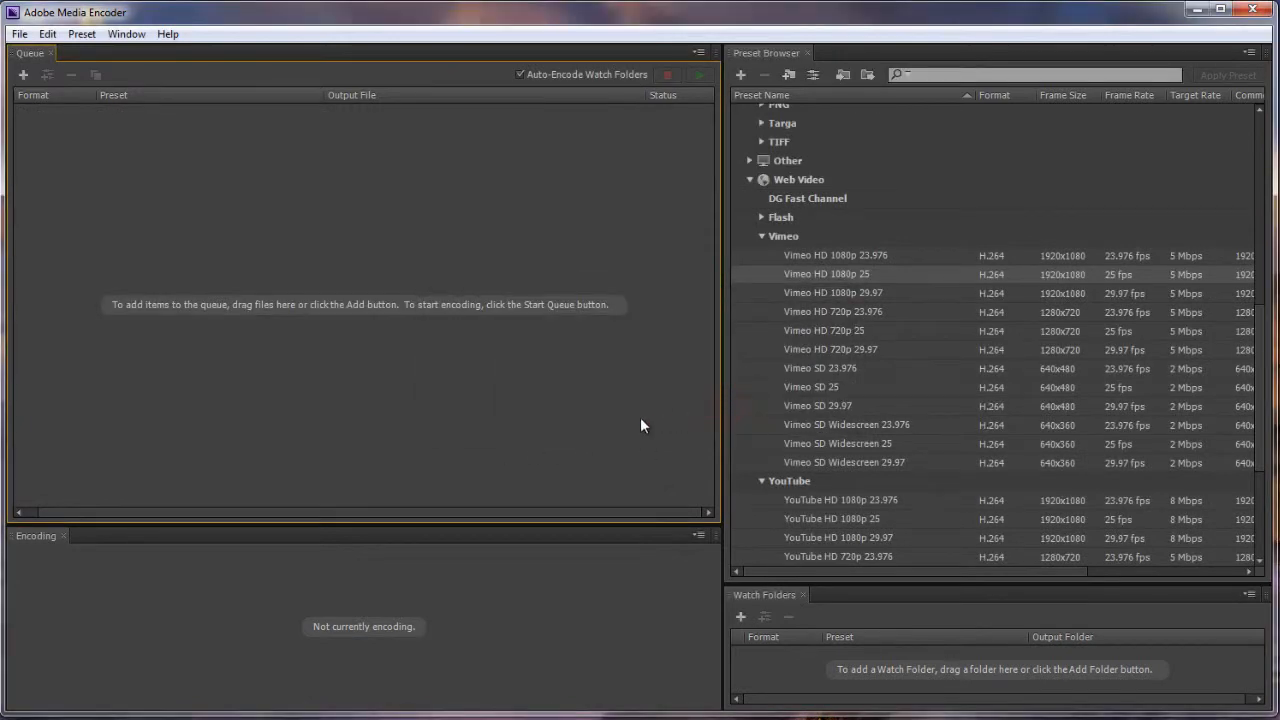